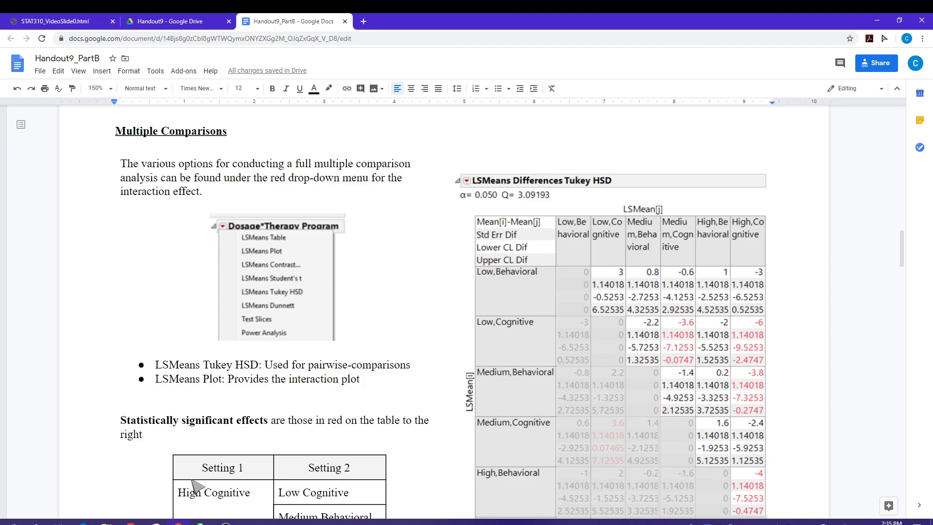
# Switch to JMP's Out_of_Seat_Behaviors data table and open the Fit Model dialog
pyautogui.click(199, 521)
pyautogui.click(254, 469)
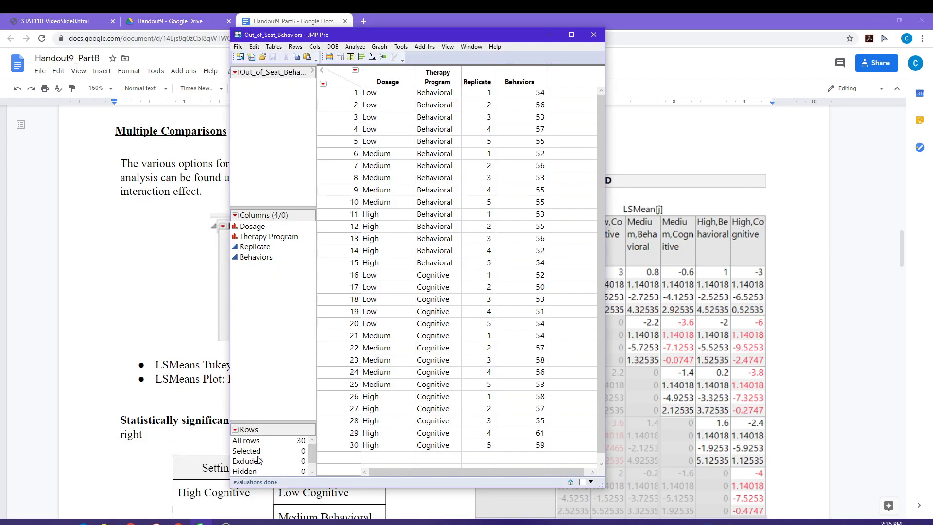
pyautogui.click(359, 48)
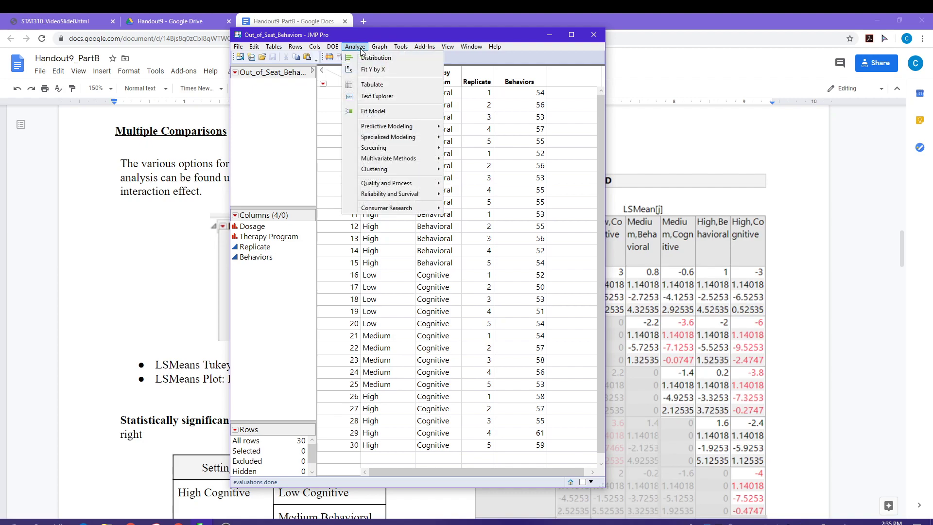
pyautogui.click(399, 111)
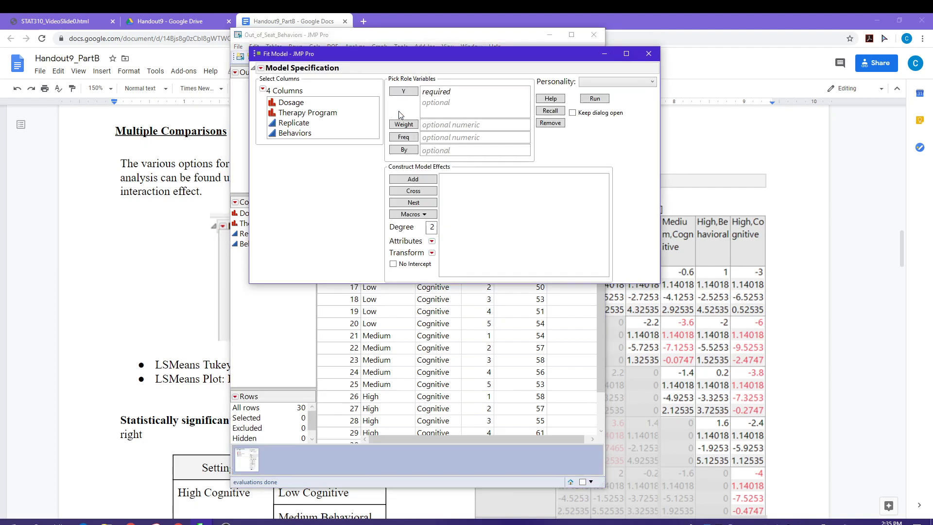
# Add Dosage, Therapy Program and their crossed Dosage*Therapy Program interaction as model effects
pyautogui.click(320, 106)
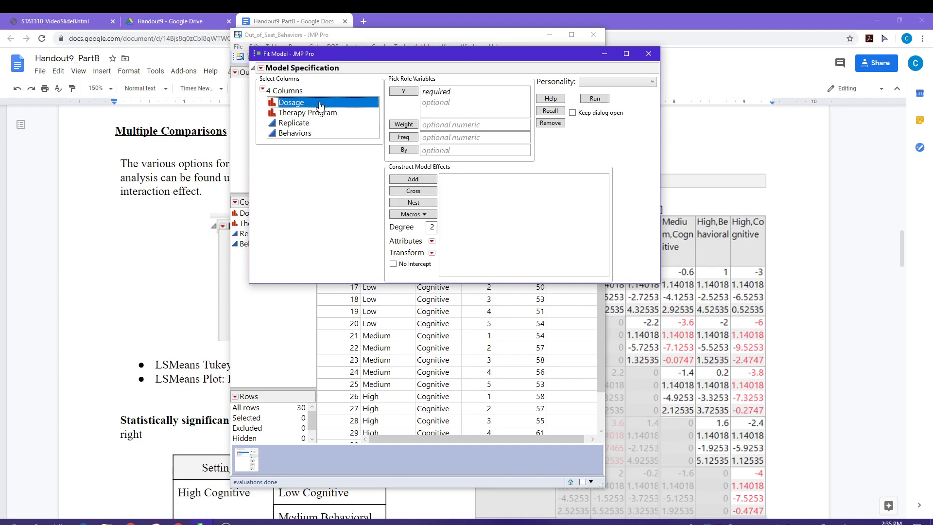
pyautogui.click(413, 179)
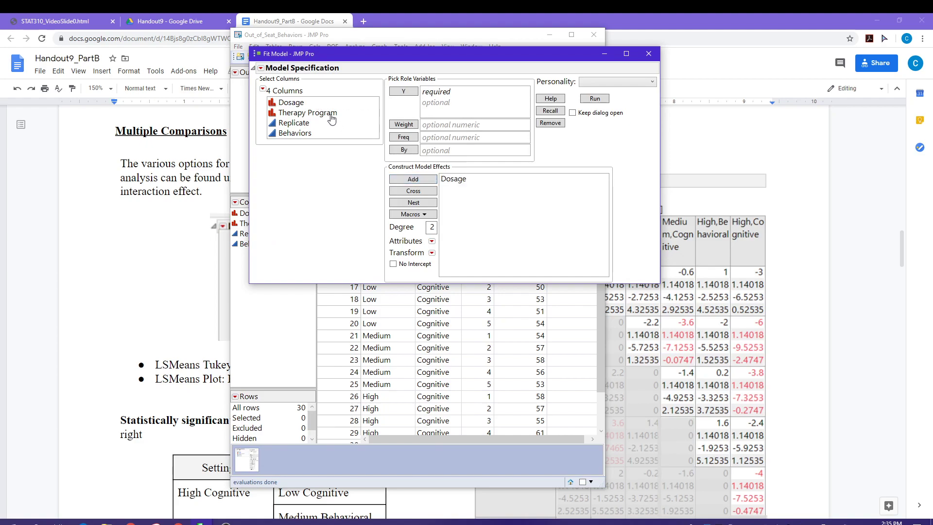
pyautogui.click(330, 114)
pyautogui.click(403, 181)
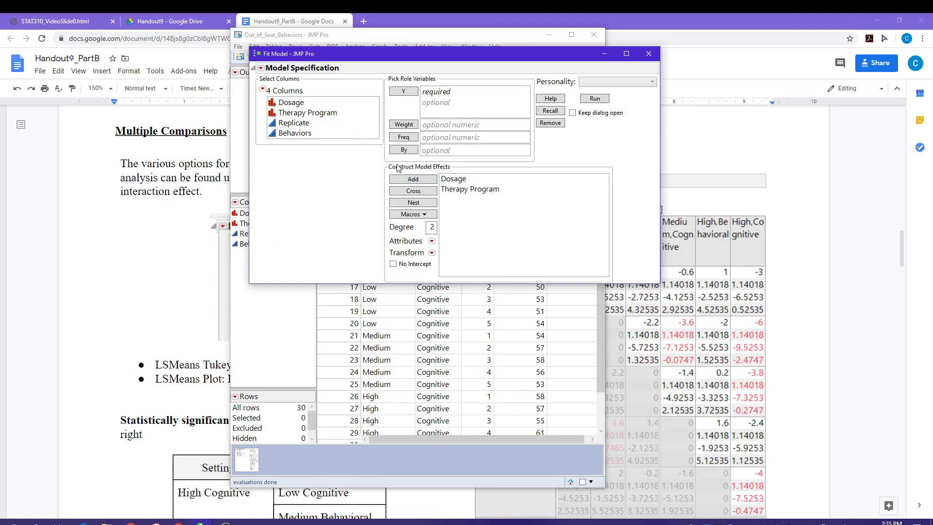
pyautogui.click(299, 104)
pyautogui.keyDown('ctrl'); pyautogui.click(307, 114); pyautogui.keyUp('ctrl')
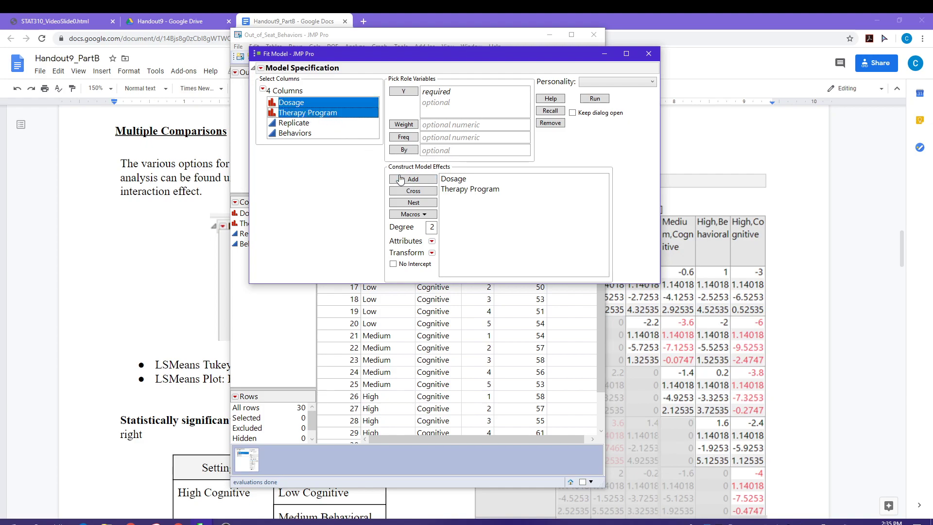
pyautogui.click(411, 192)
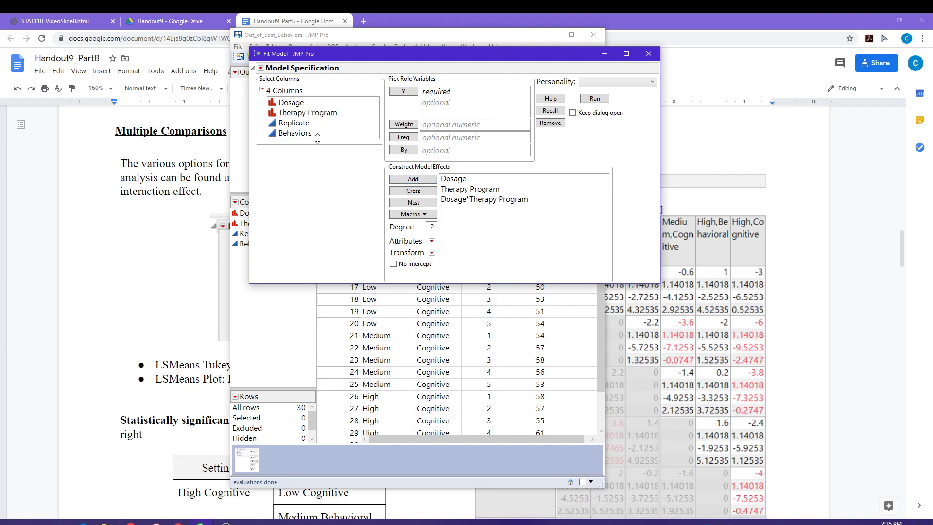
# Assign Behaviors as the Y response and run the standard least squares model
pyautogui.click(300, 134)
pyautogui.click(398, 94)
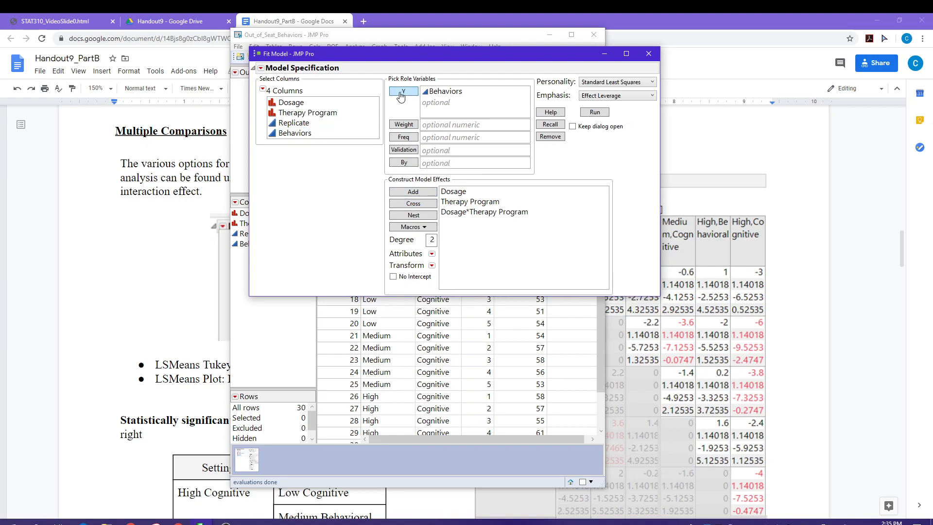
pyautogui.moveTo(464, 60); pyautogui.dragTo(470, 117)
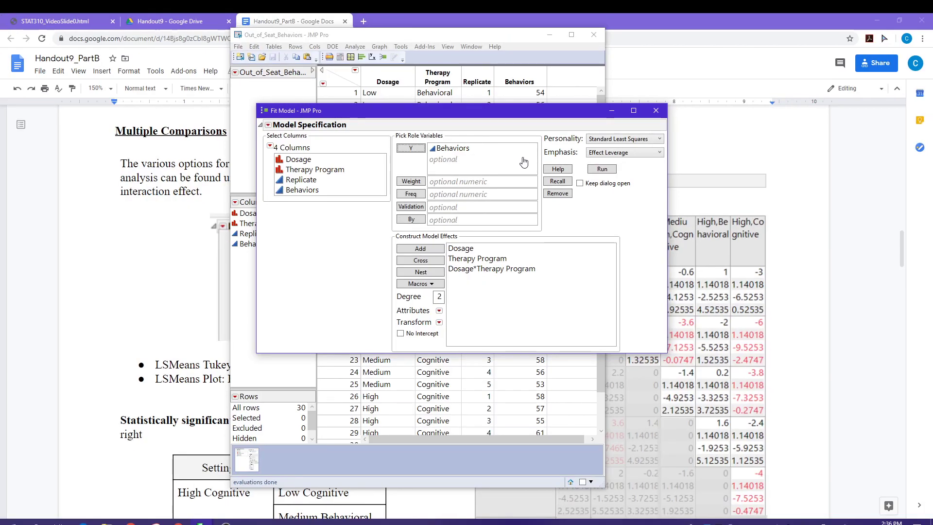
pyautogui.click(730, 190)
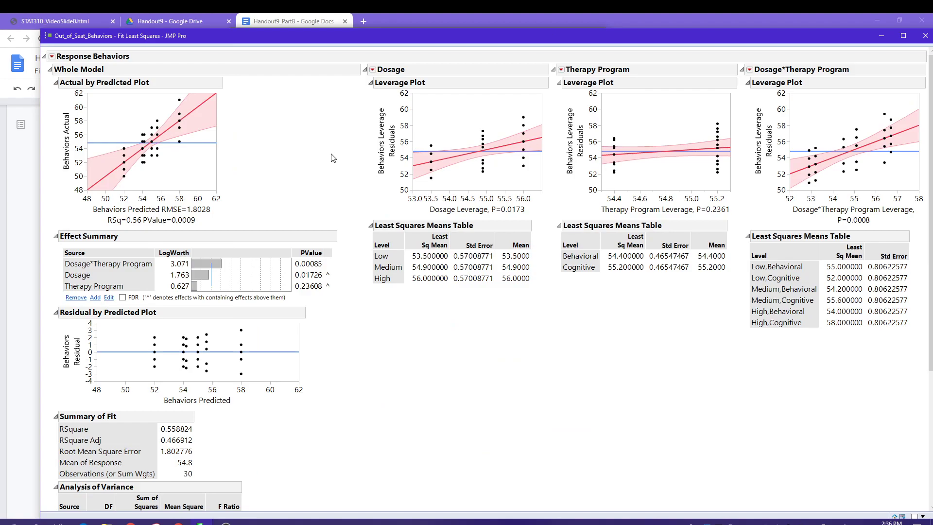
# Look over the fit report and collapse its Dosage and Therapy Program effect sections
pyautogui.scroll(-5, 333, 158)
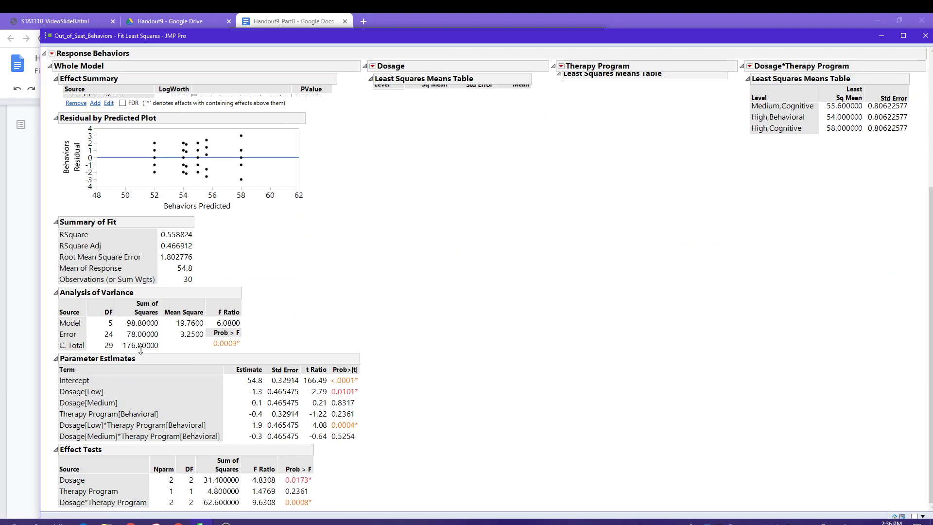
pyautogui.scroll(5, 442, 296)
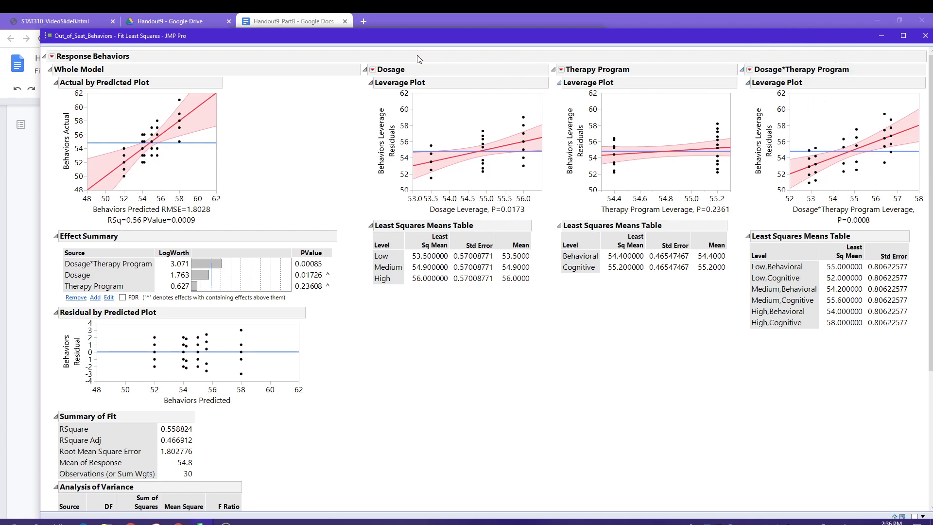
pyautogui.click(365, 70)
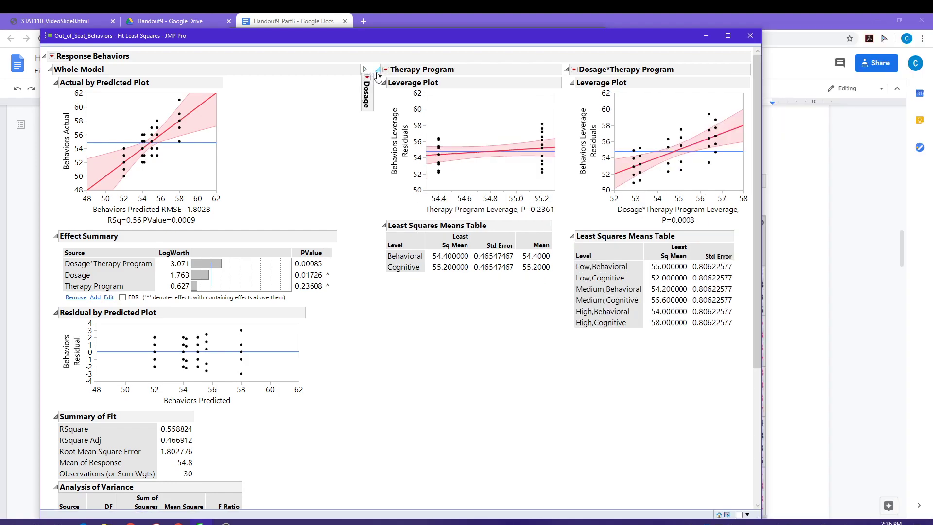
pyautogui.click(378, 70)
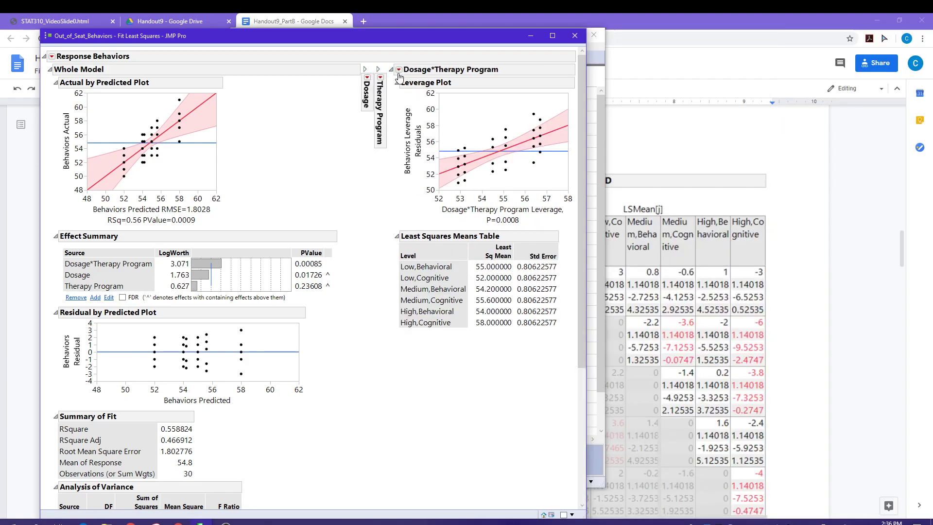
# Add an LSMeans Tukey HSD comparison and an LSMeans interaction plot overlaid by Therapy Program for the Dosage*Therapy Program effect
pyautogui.click(398, 71)
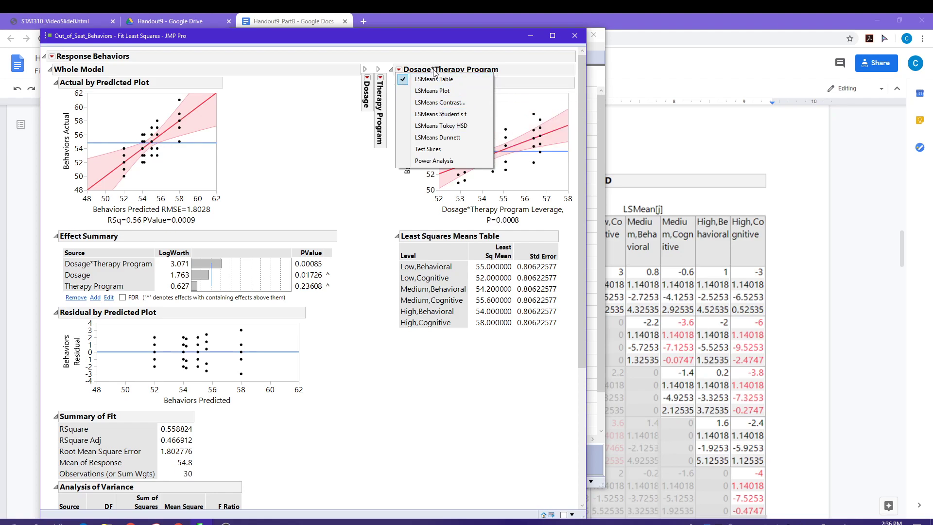
pyautogui.click(466, 126)
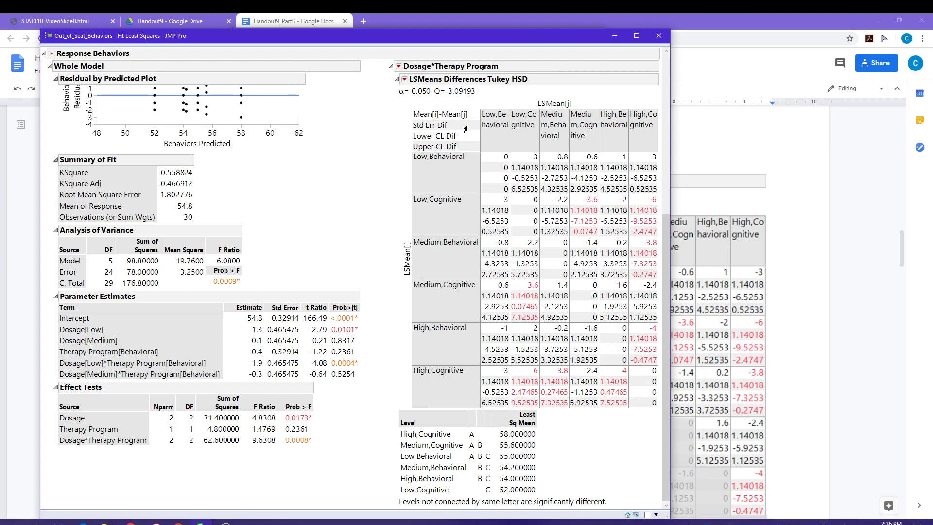
pyautogui.click(398, 67)
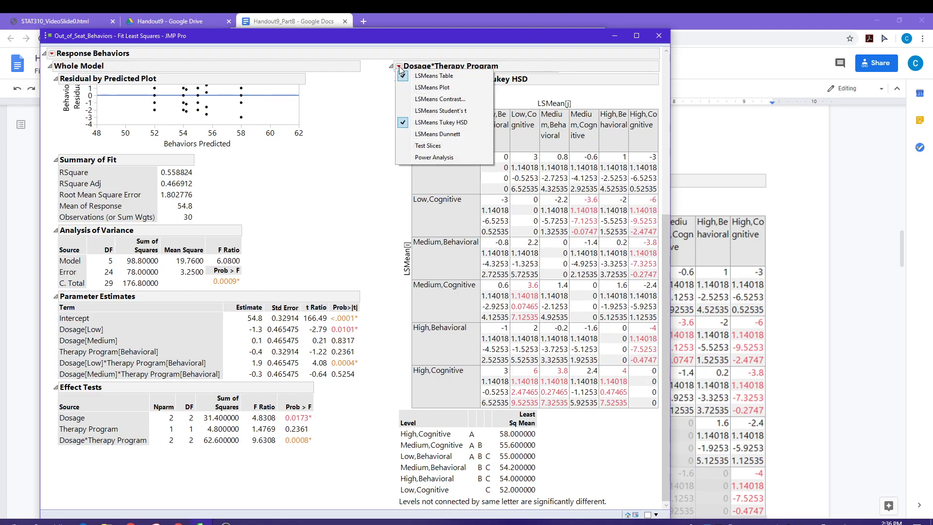
pyautogui.click(449, 89)
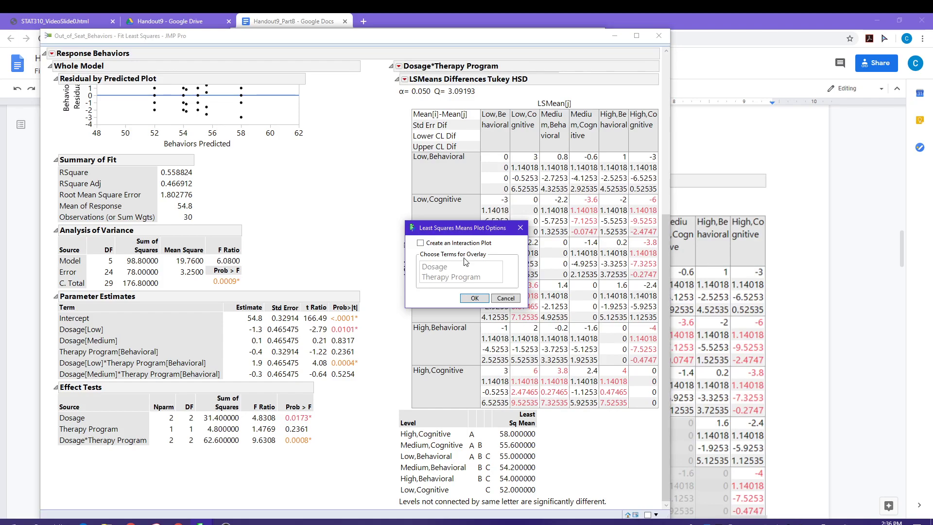
pyautogui.click(420, 243)
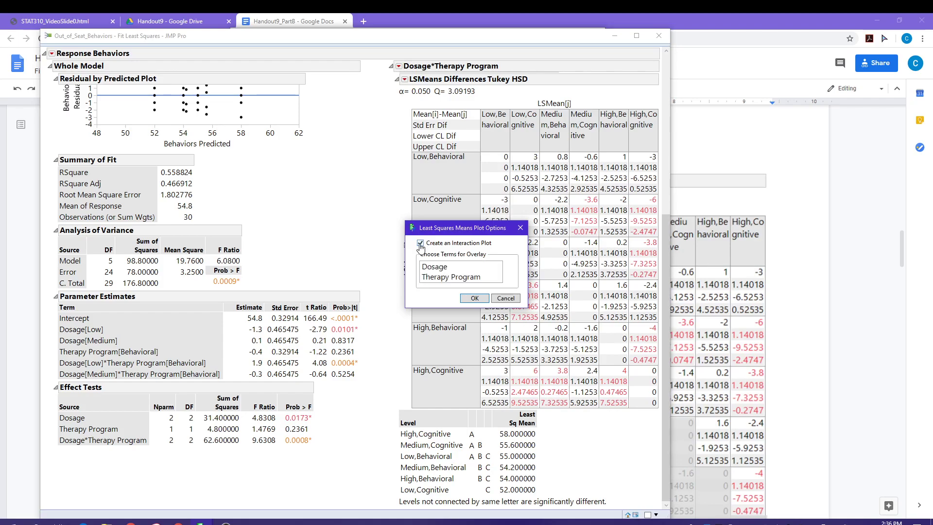
pyautogui.click(447, 277)
pyautogui.click(475, 297)
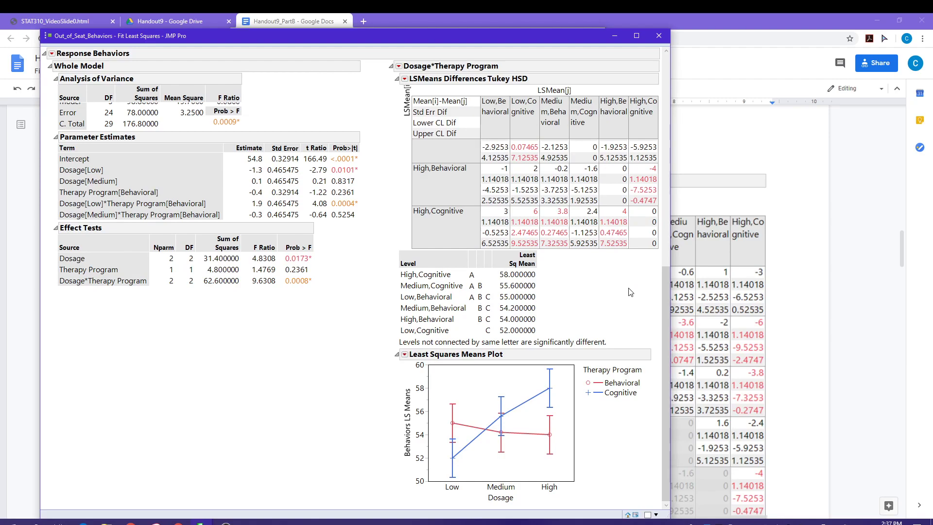
# Widen the report window and examine the Tukey HSD differences table and its available report options
pyautogui.moveTo(672, 249); pyautogui.dragTo(737, 250)
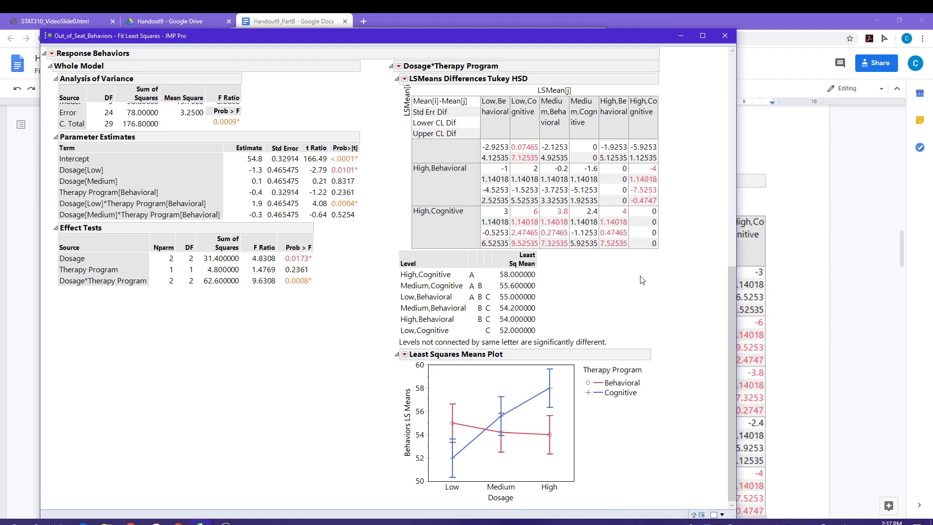
pyautogui.scroll(5, 629, 279)
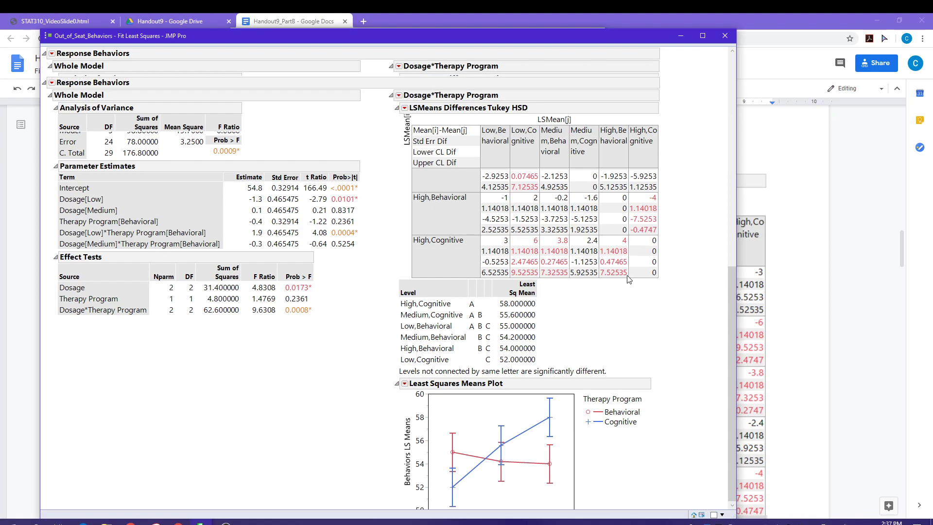
pyautogui.scroll(2, 629, 279)
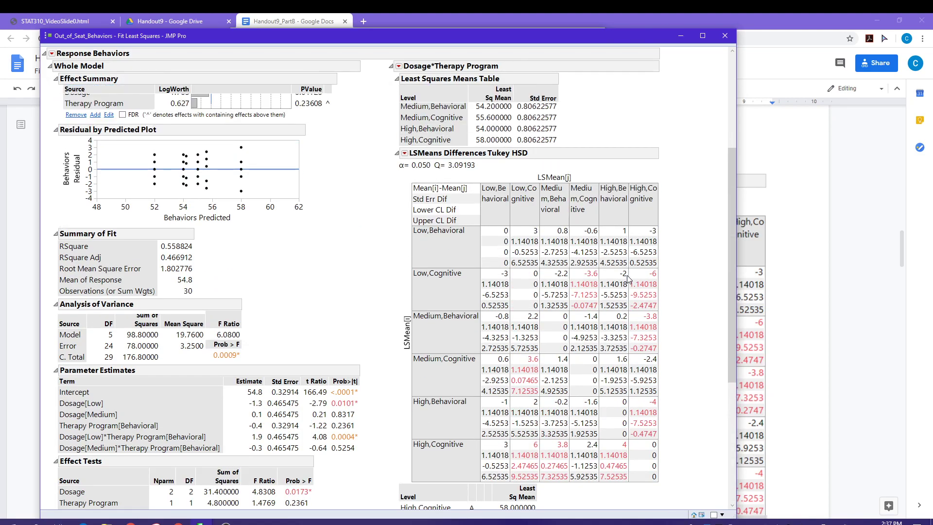
pyautogui.click(405, 184)
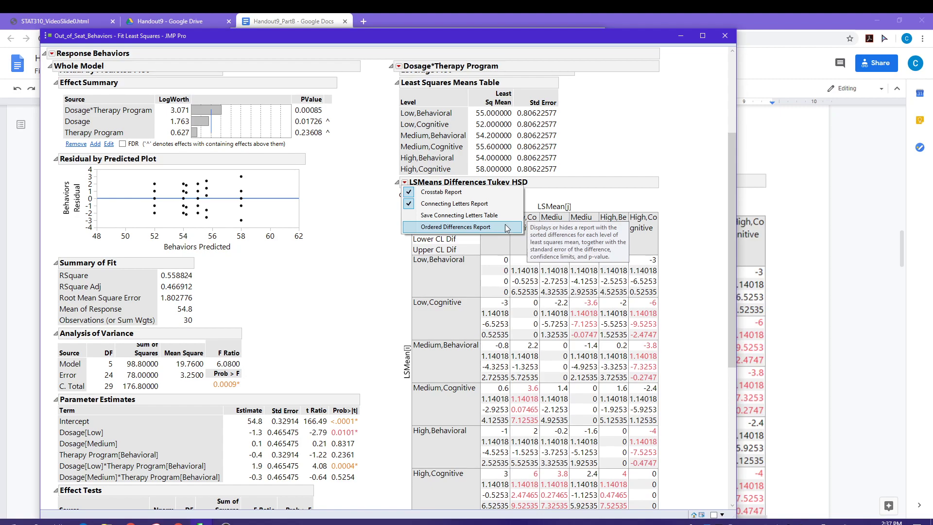
pyautogui.click(684, 242)
# Hide the confidence limits on the Least Squares Means Plot and enlarge the plot slightly
pyautogui.scroll(-8, 685, 243)
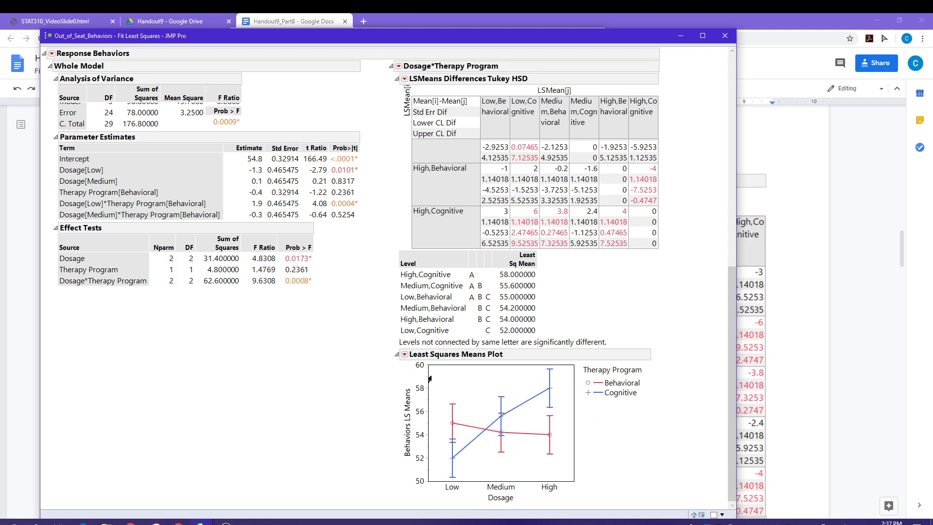
pyautogui.click(405, 354)
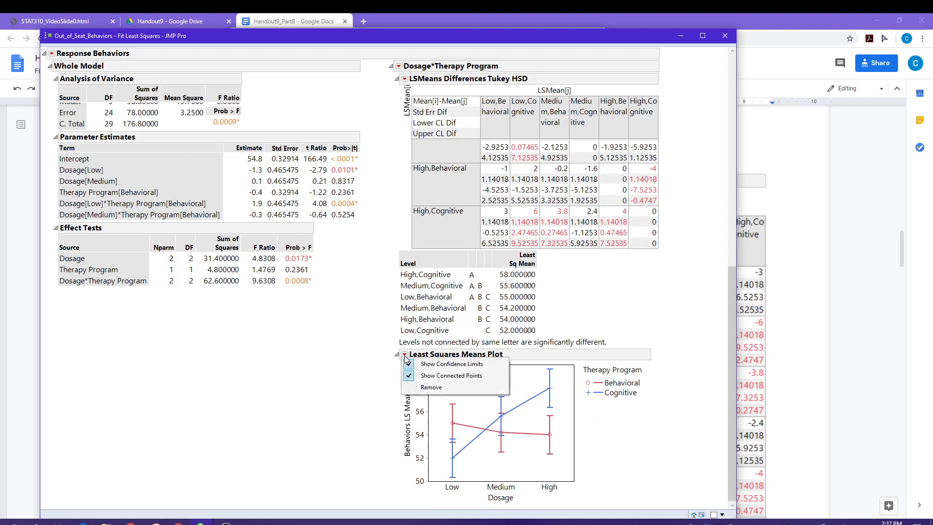
pyautogui.click(470, 368)
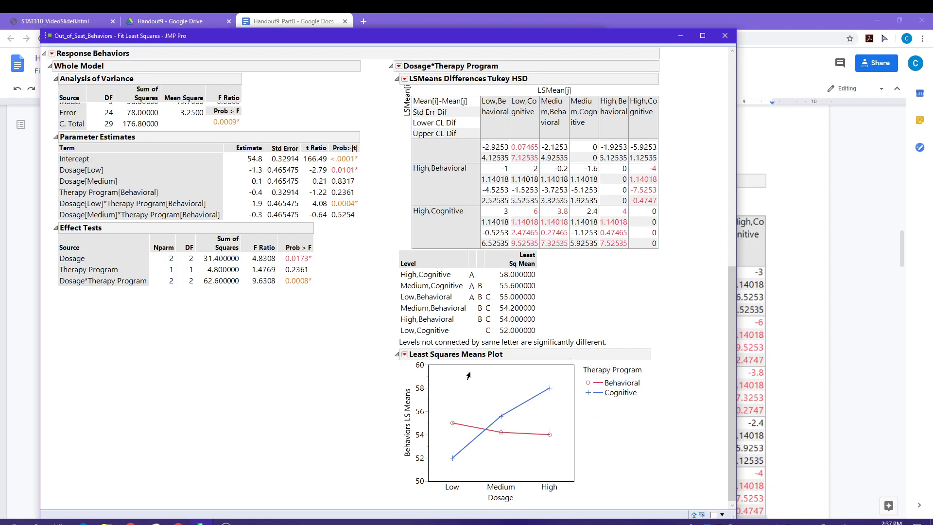
pyautogui.moveTo(572, 480); pyautogui.dragTo(600, 503)
pyautogui.click(405, 354)
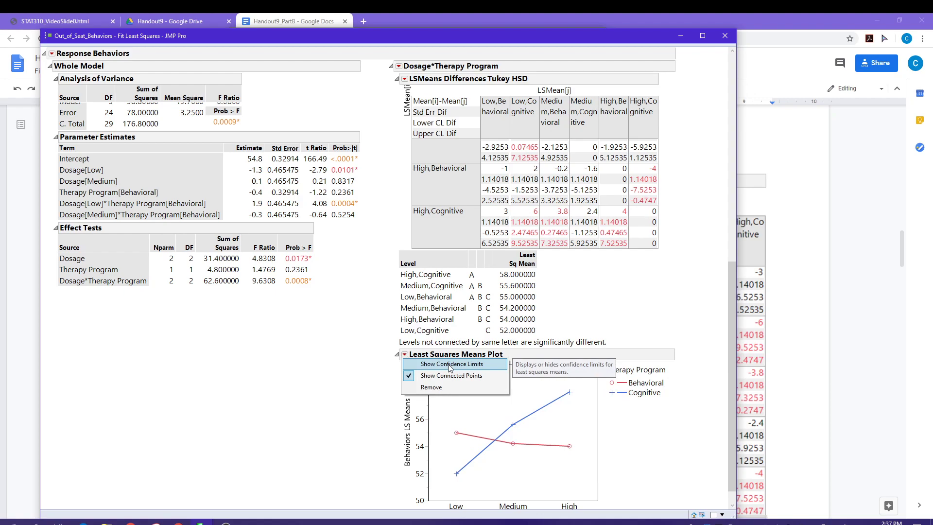
pyautogui.click(385, 384)
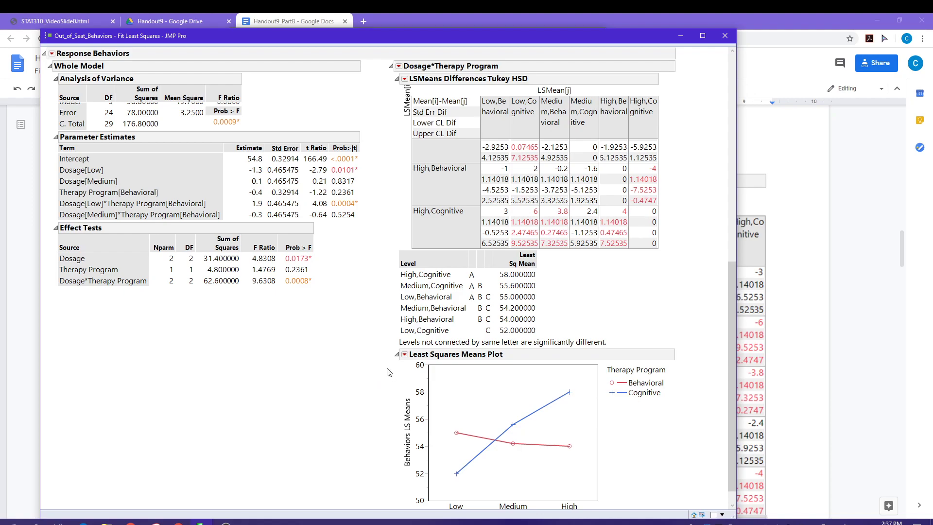
# Review the pairwise Tukey differences and the connecting letters report for the interaction levels
pyautogui.scroll(10, 387, 372)
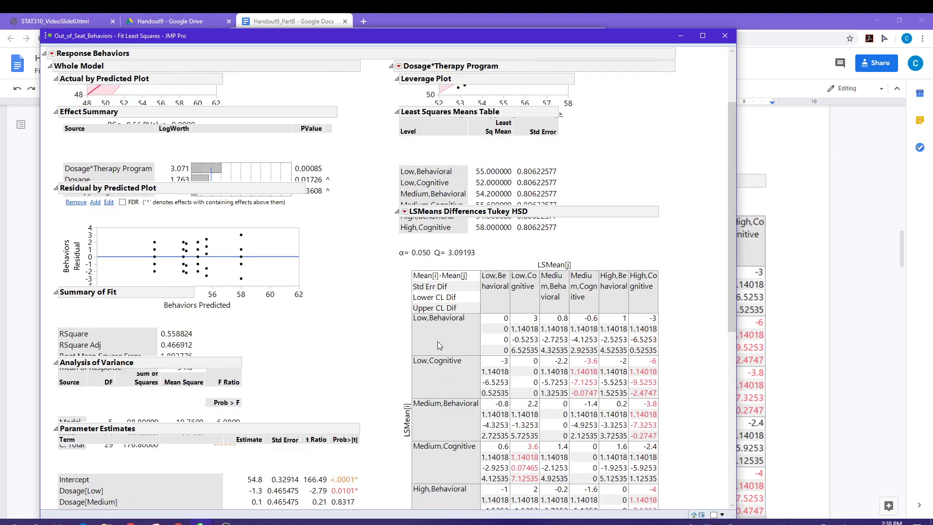
pyautogui.scroll(-8, 543, 367)
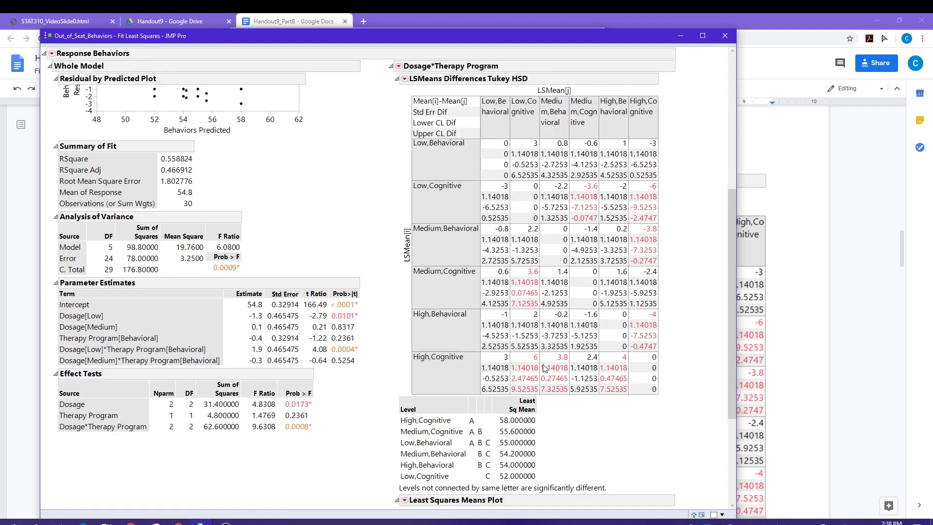
pyautogui.scroll(-2, 543, 368)
# Switch back to the Handout9_PartB document in Google Docs and examine its Multiple Comparisons section and table of significant setting pairs
pyautogui.click(772, 205)
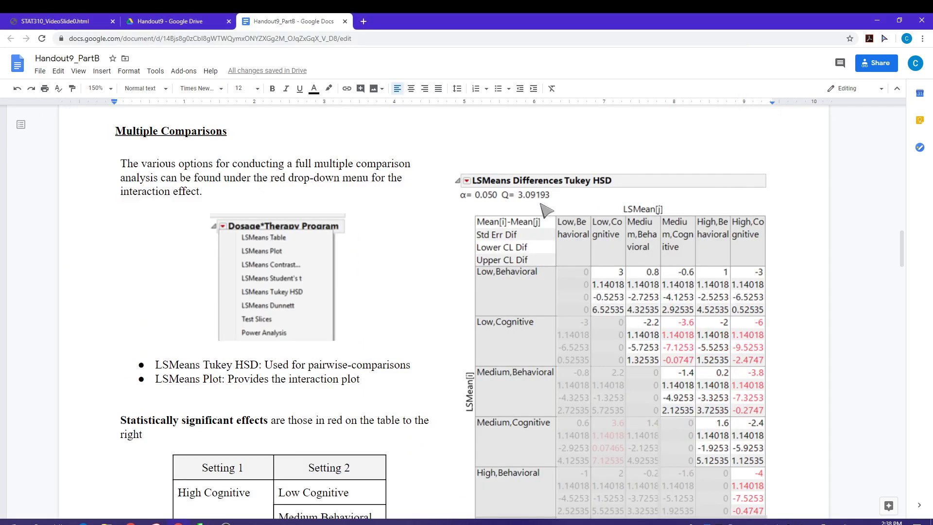
pyautogui.scroll(-1, 347, 158)
pyautogui.click(400, 140)
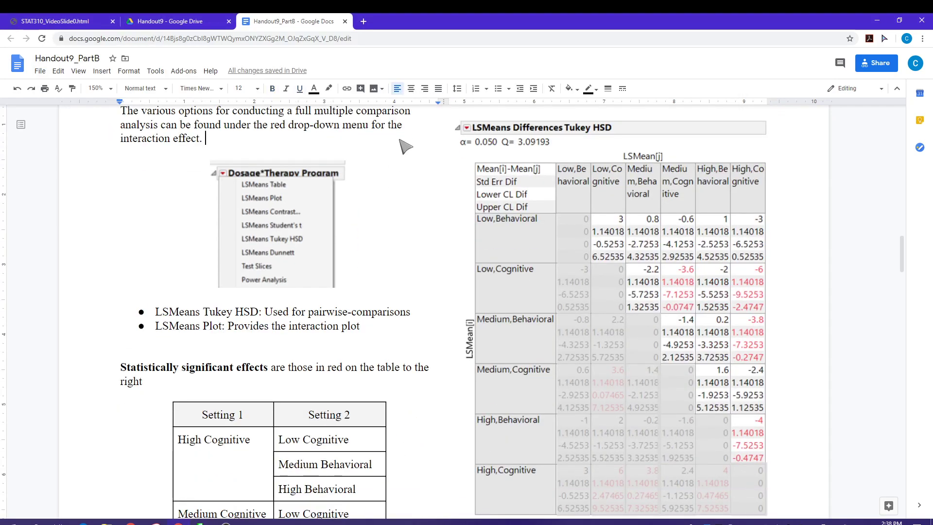
pyautogui.scroll(-4, 437, 197)
pyautogui.scroll(4, 439, 199)
pyautogui.scroll(-1, 411, 263)
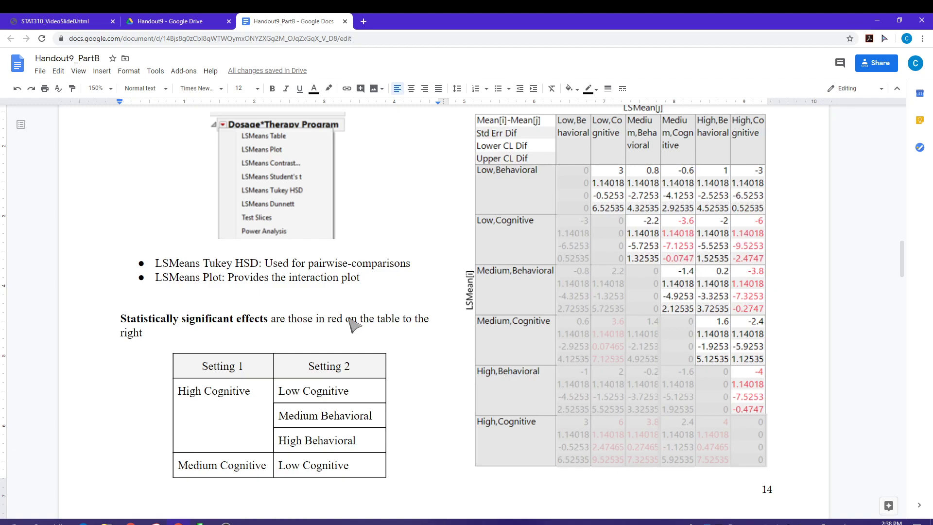
# Format the word "red" in the statistically significant effects sentence as bold red text
pyautogui.click(330, 321)
pyautogui.doubleClick(333, 321)
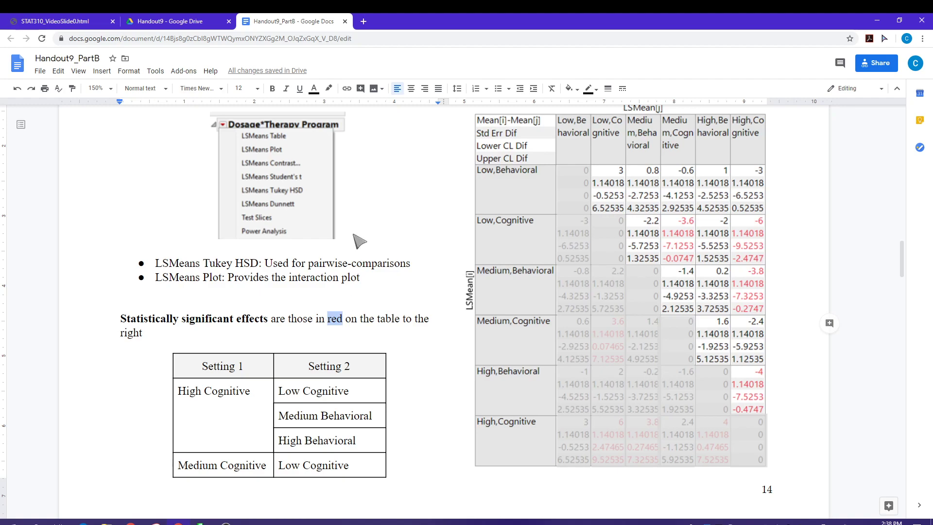
pyautogui.click(315, 90)
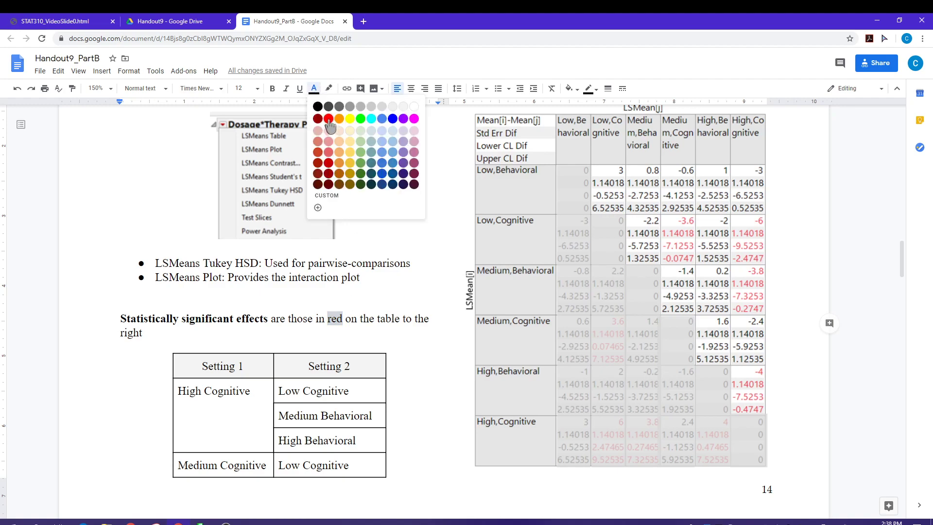
pyautogui.click(327, 120)
pyautogui.click(272, 88)
pyautogui.click(390, 329)
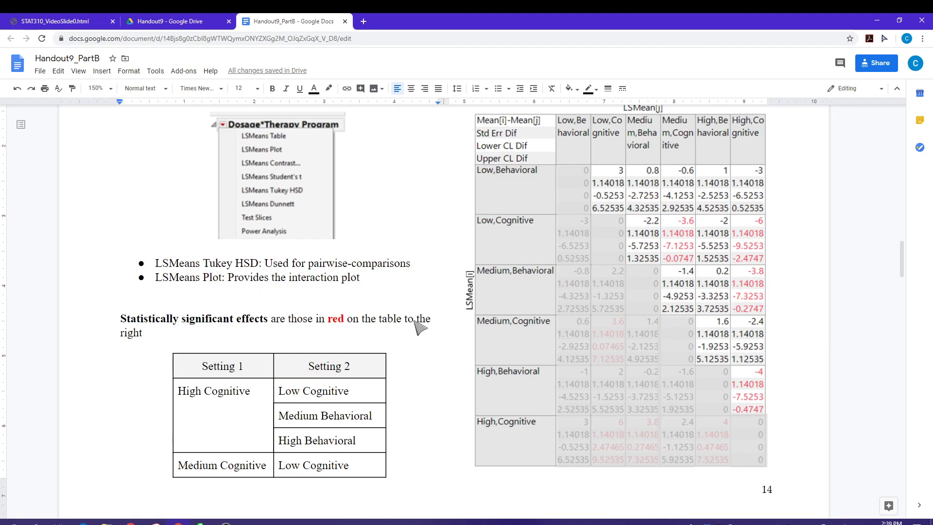
# Highlight the phrase "Ordered Difference Report" in light green on the page after the Connecting Letterings Report
pyautogui.scroll(-10, 418, 328)
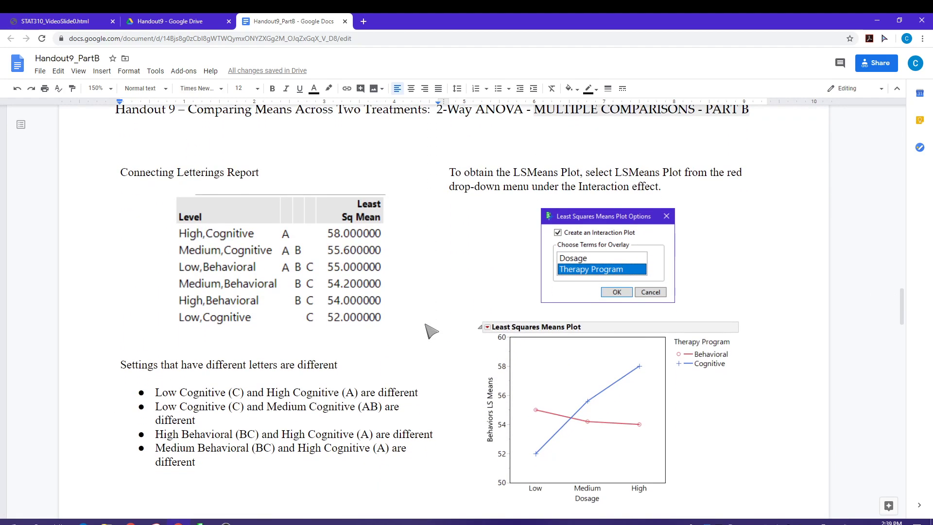
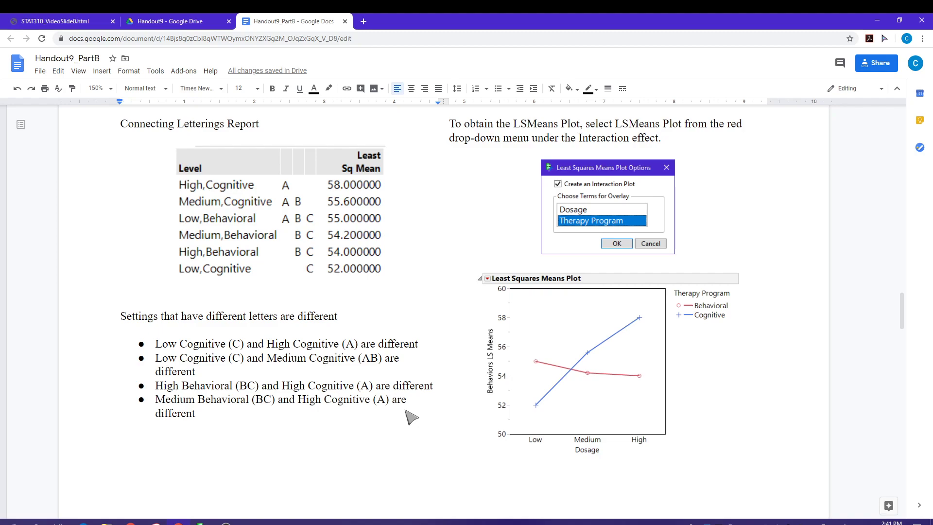
pyautogui.scroll(-11, 411, 417)
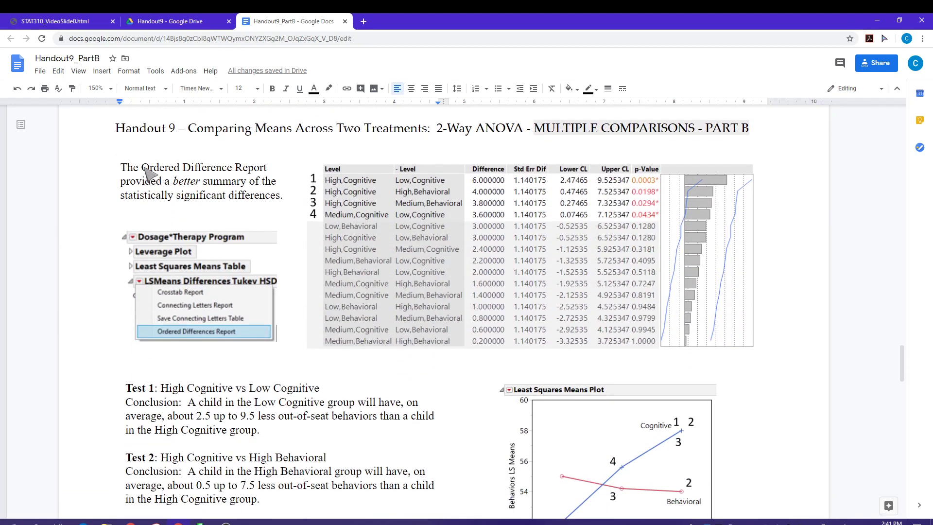
pyautogui.moveTo(142, 167); pyautogui.dragTo(265, 170)
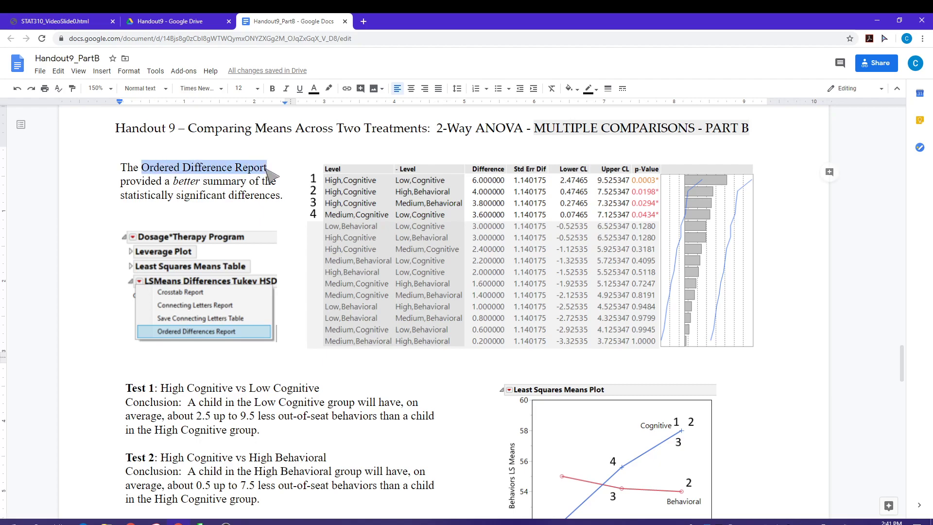
pyautogui.click(329, 88)
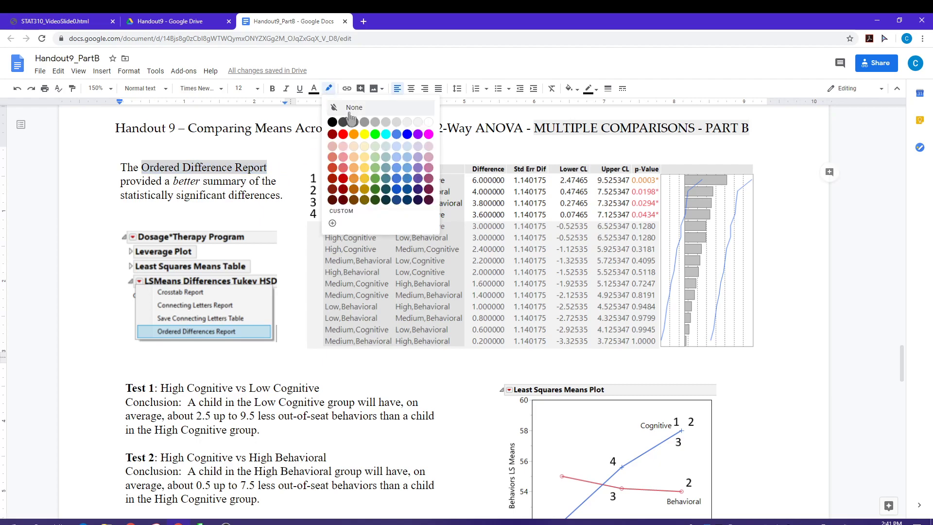
pyautogui.click(374, 147)
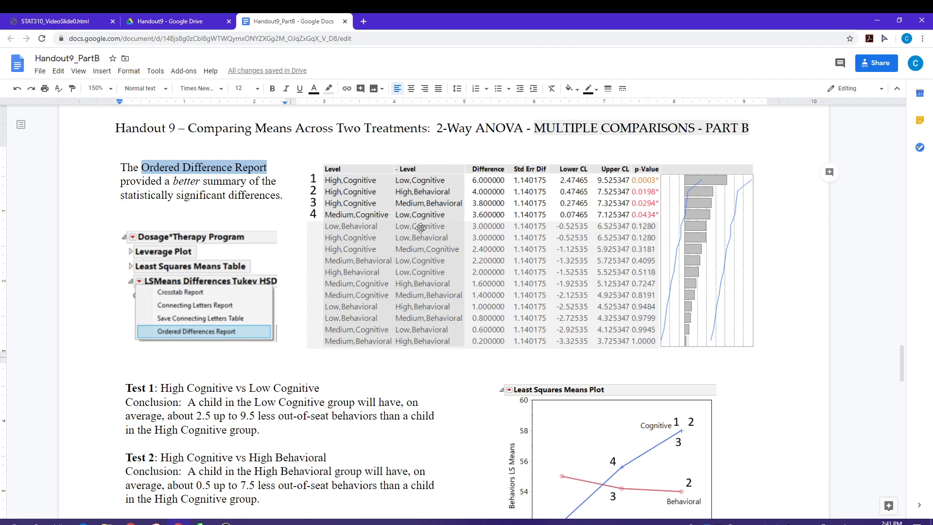
# Revisit the Connecting Letterings Report and Tukey HSD table, and compare them with the ordered differences table
pyautogui.scroll(3, 422, 232)
pyautogui.scroll(-20, 427, 235)
pyautogui.scroll(4, 427, 235)
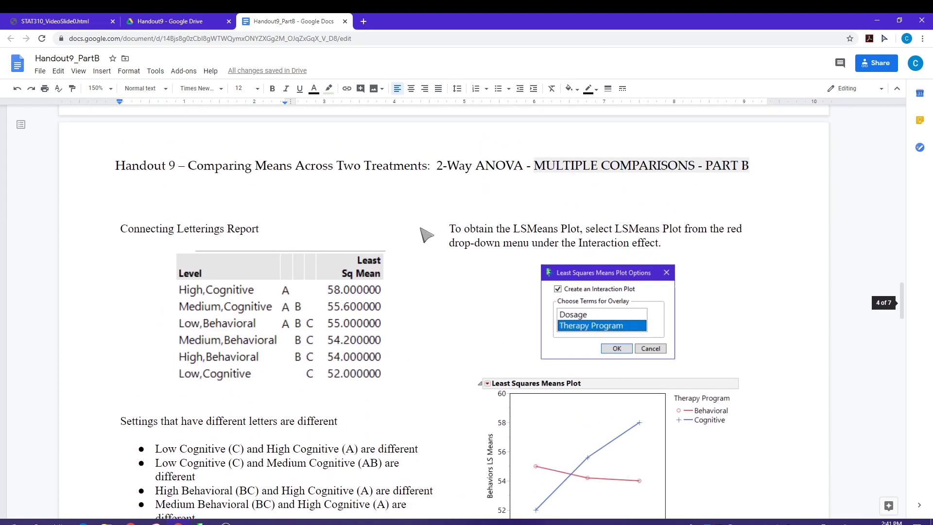
pyautogui.scroll(10, 427, 235)
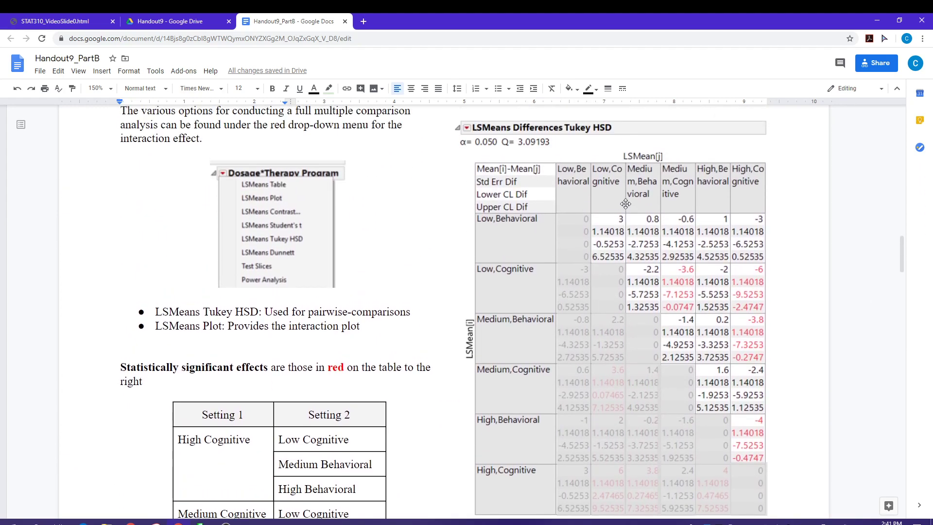
pyautogui.scroll(-15, 359, 272)
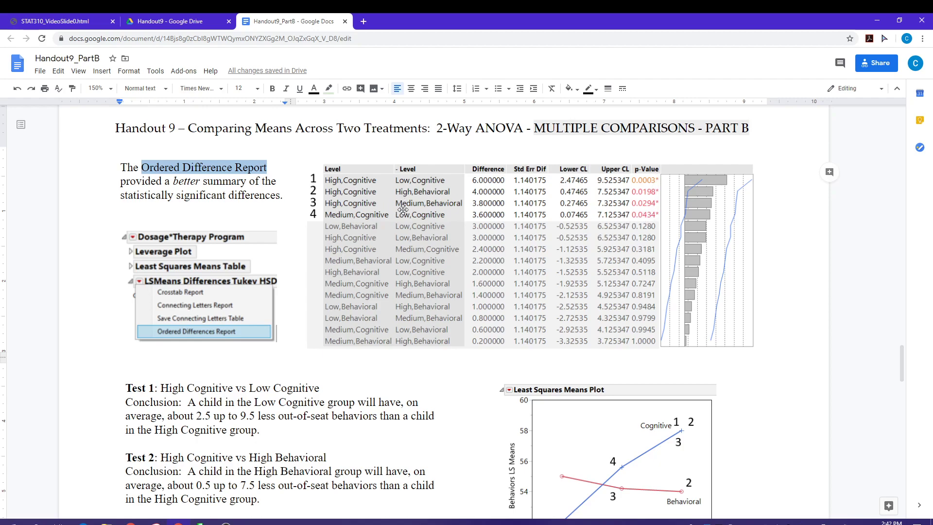
# Examine the four numbered significant comparisons alongside the Test 1 and Test 2 conclusions and the annotated Least Squares Means Plot
pyautogui.scroll(-1, 294, 359)
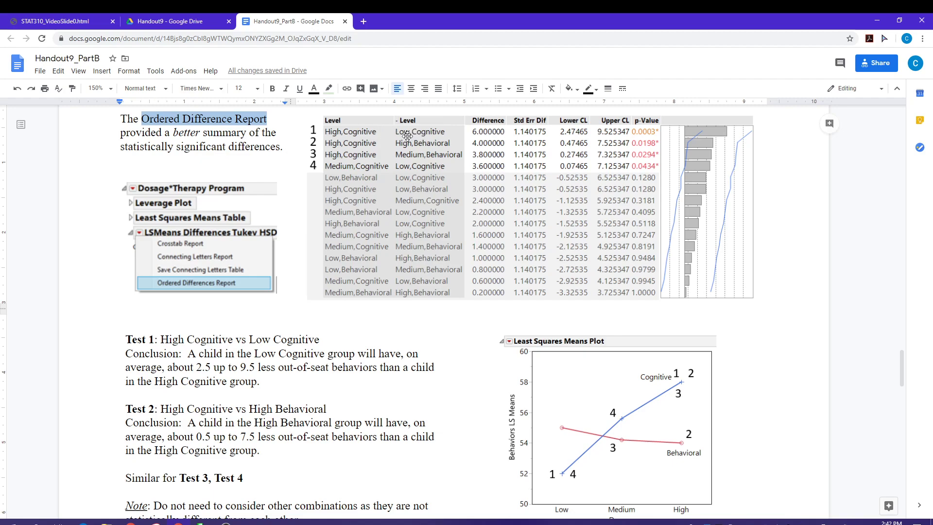
pyautogui.scroll(-1, 426, 253)
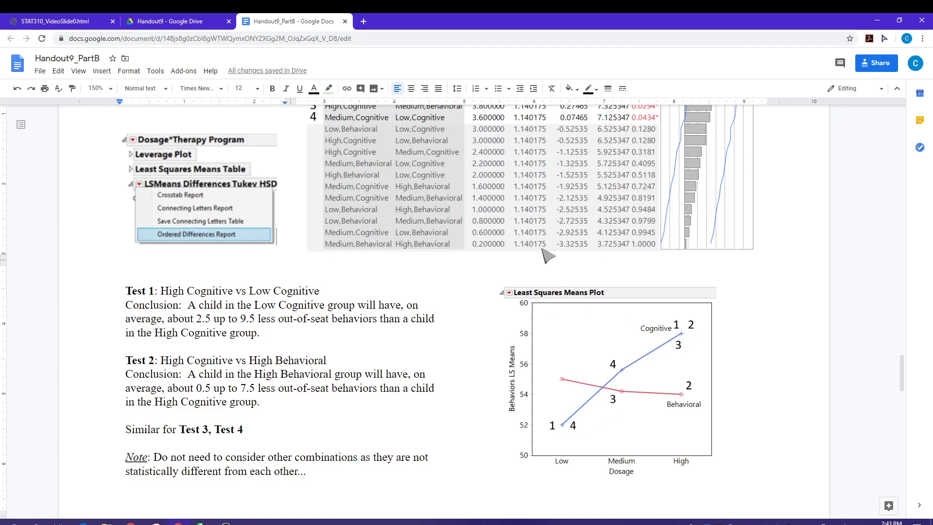
pyautogui.scroll(1, 554, 214)
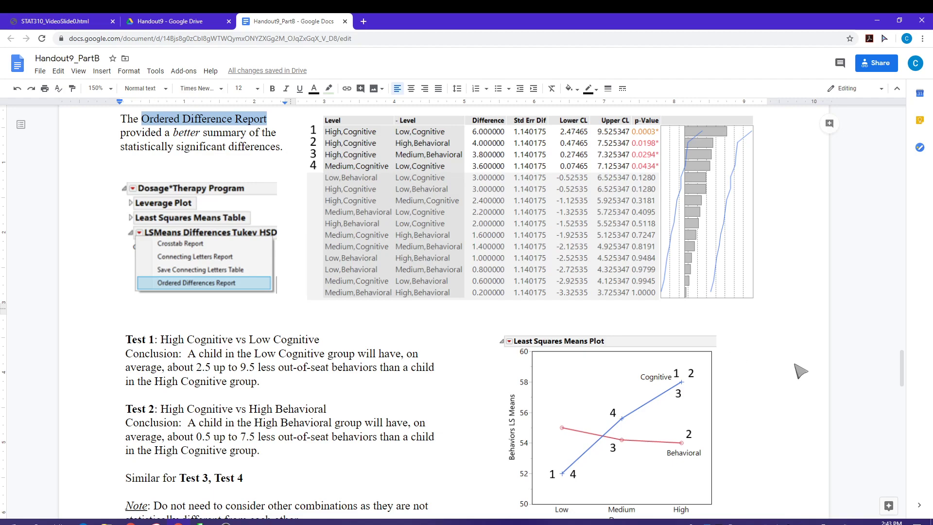
pyautogui.scroll(-1, 797, 369)
pyautogui.scroll(-1, 722, 343)
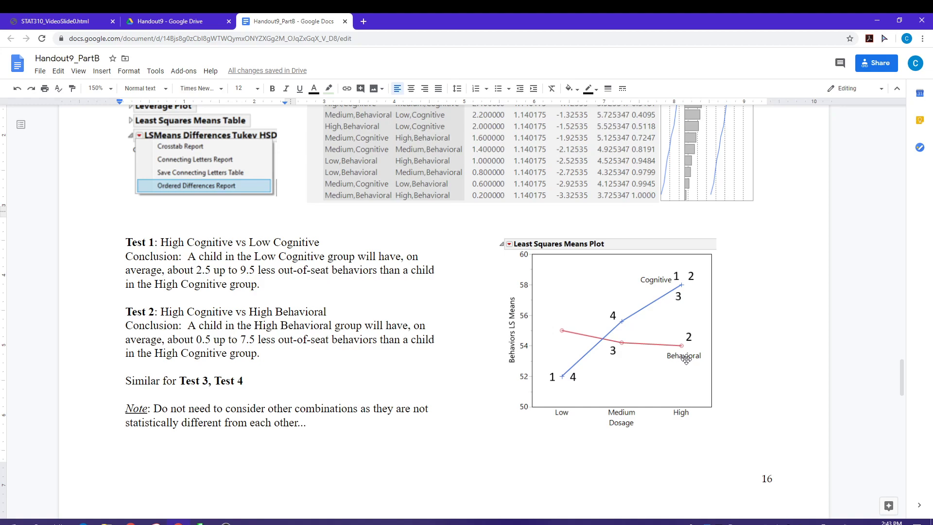
pyautogui.scroll(2, 685, 360)
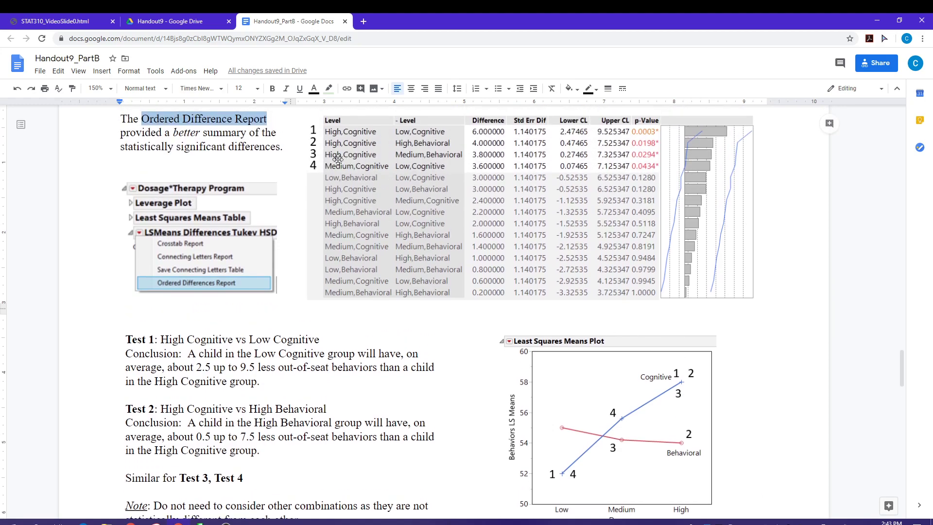
pyautogui.scroll(-2, 715, 321)
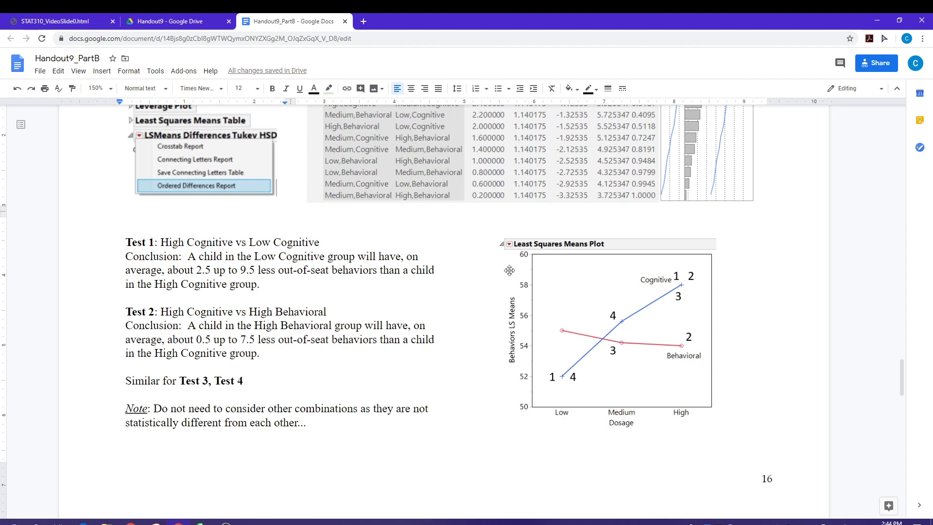
pyautogui.scroll(2, 475, 290)
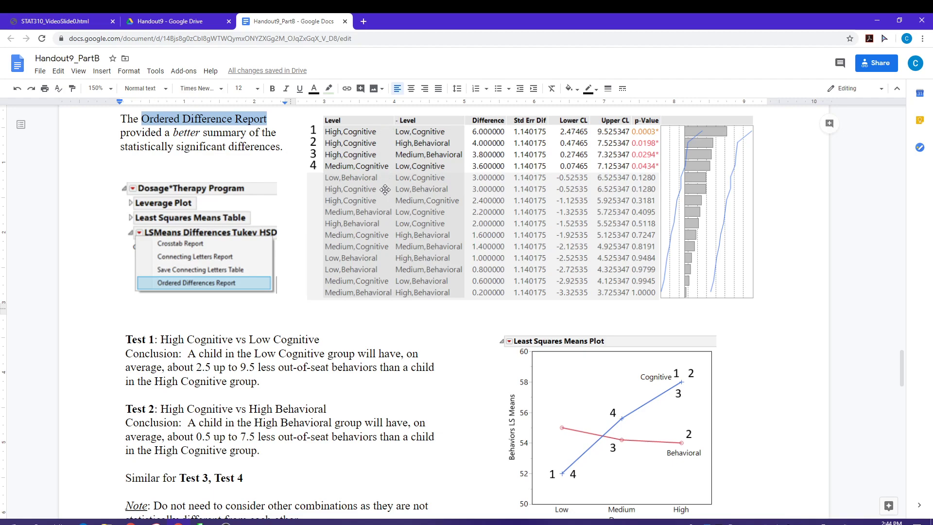
pyautogui.scroll(-2, 632, 322)
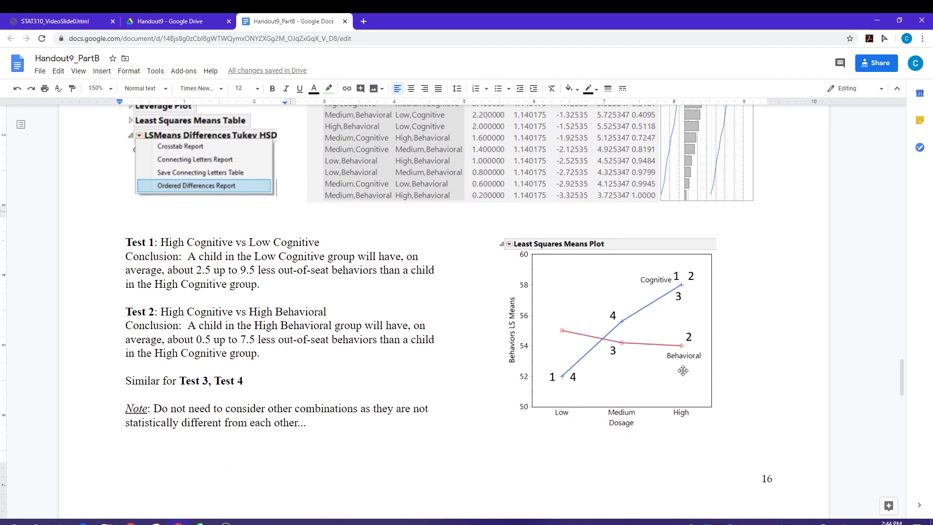
pyautogui.scroll(-1, 646, 323)
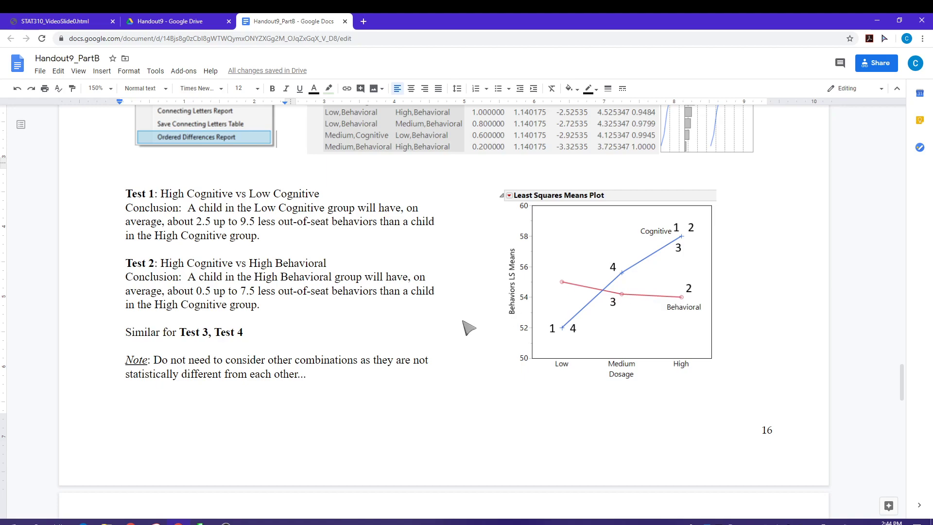
pyautogui.scroll(2, 467, 328)
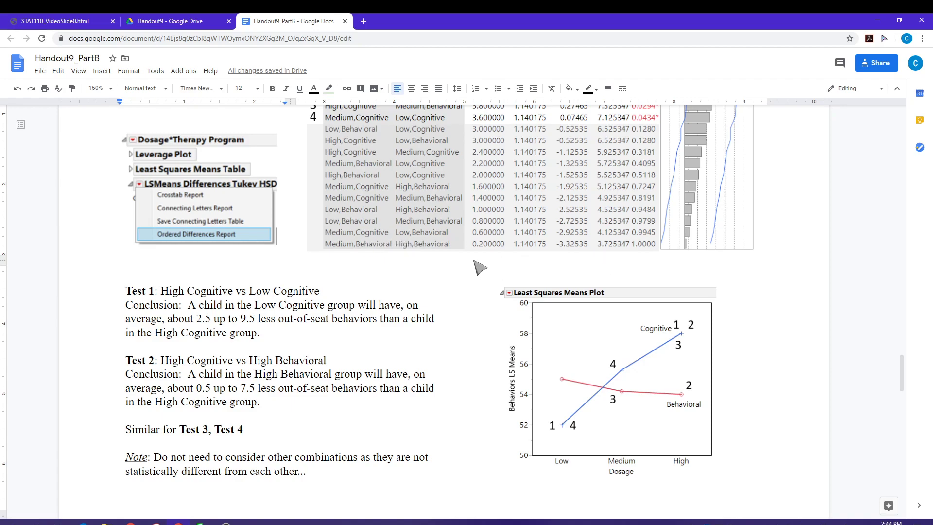
pyautogui.scroll(-2, 494, 289)
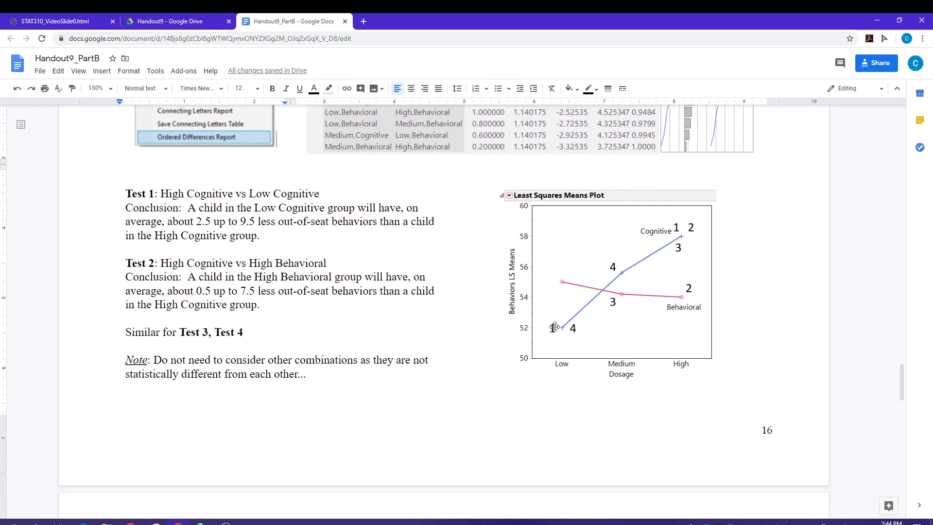